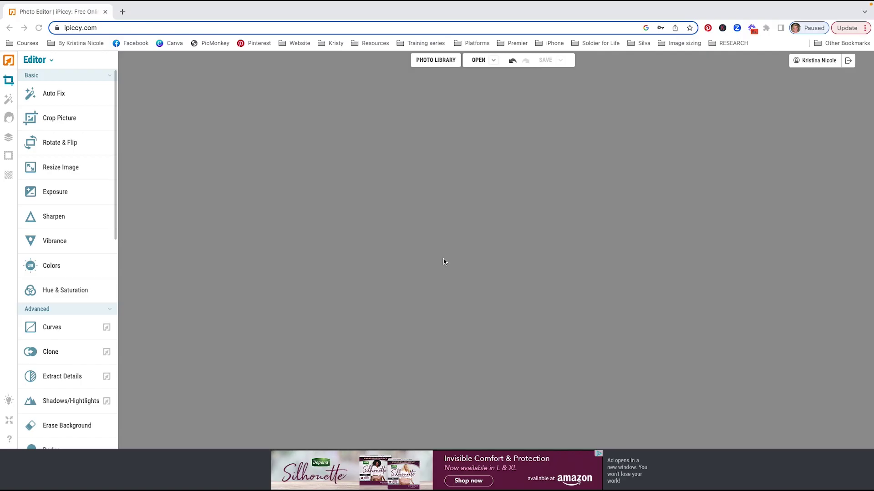
- Load the soap bar photo from the computer into the editor at 4000 x 3000
{"action": "left_click", "coordinate": [478, 61]}
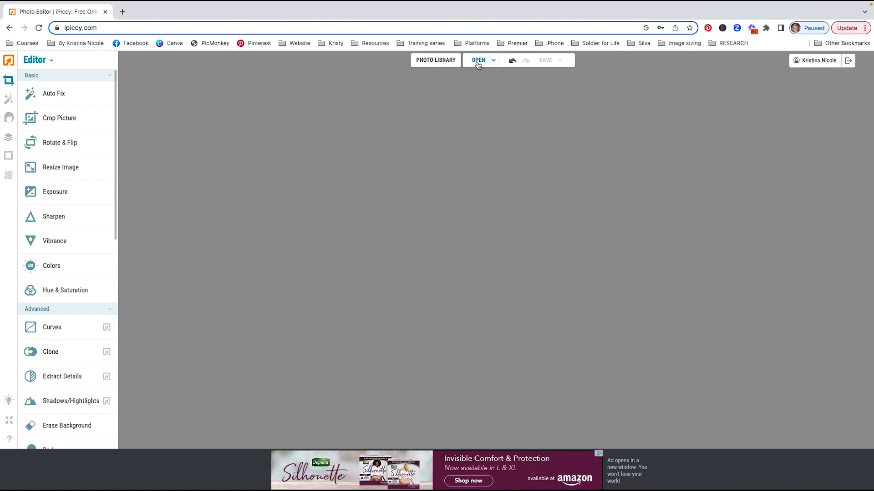
{"action": "left_click", "coordinate": [552, 196]}
{"action": "left_click", "coordinate": [612, 337]}
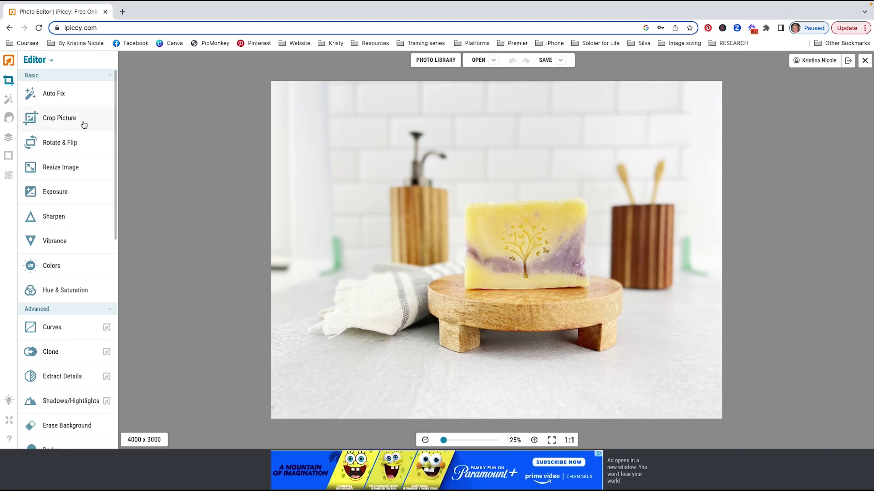
- Start Crop Picture and try the Original proportion with Scale photo turned on
{"action": "left_click", "coordinate": [47, 119]}
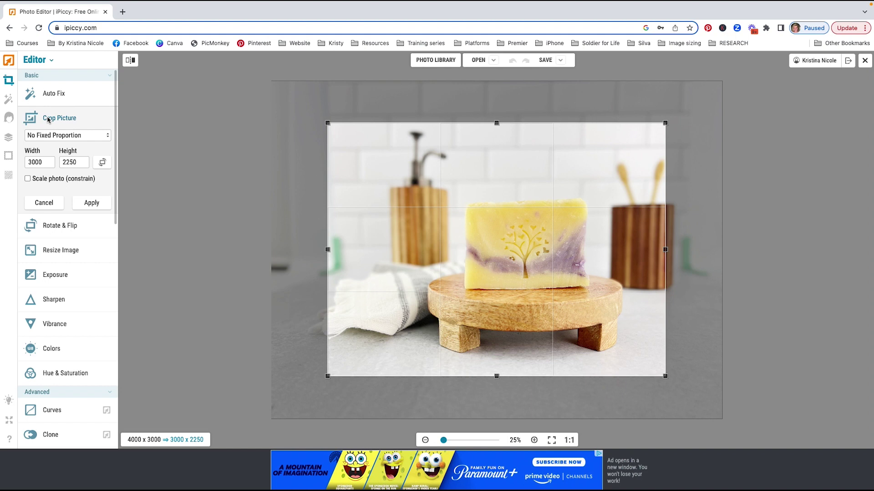
{"action": "left_click", "coordinate": [55, 135]}
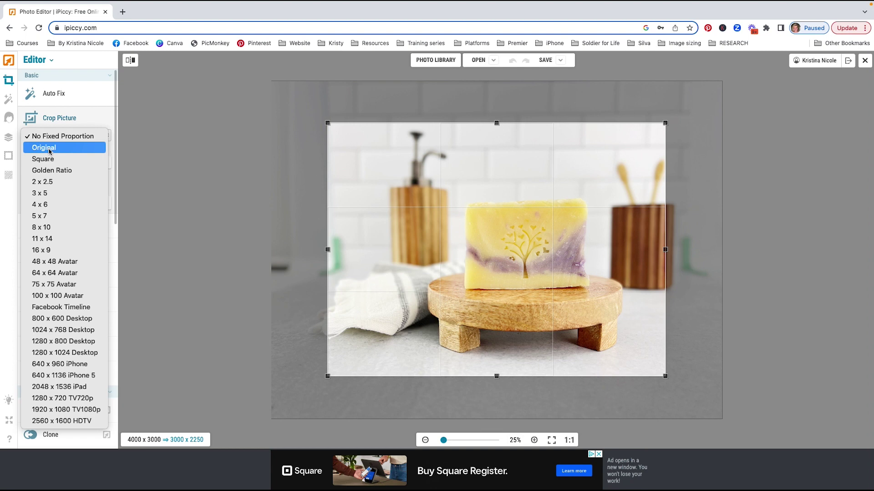
{"action": "left_click", "coordinate": [50, 148]}
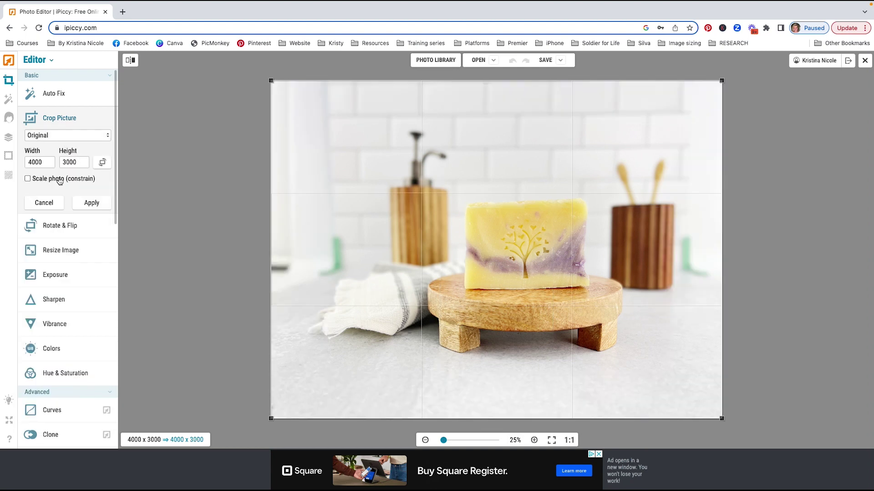
{"action": "left_click", "coordinate": [27, 180]}
- Drag the trial crop tighter around the soap, turn scaling off, then cancel the crop
{"action": "left_click_drag", "start_coordinate": [270, 80], "coordinate": [417, 187]}
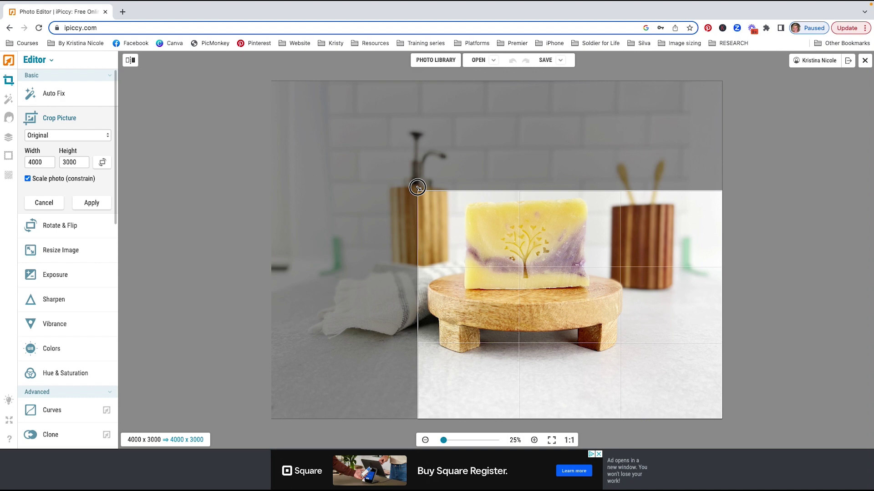
{"action": "left_click_drag", "start_coordinate": [418, 187], "coordinate": [362, 152]}
{"action": "left_click", "coordinate": [28, 179]}
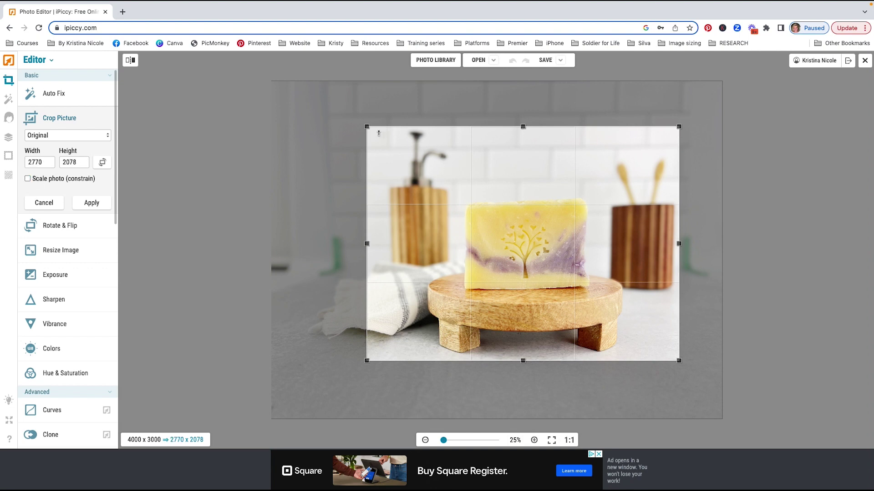
{"action": "left_click_drag", "start_coordinate": [365, 125], "coordinate": [400, 163]}
{"action": "left_click", "coordinate": [44, 203]}
- Reopen Crop Picture with Original proportion and Scale photo (constrain) ticked
{"action": "left_click", "coordinate": [53, 120]}
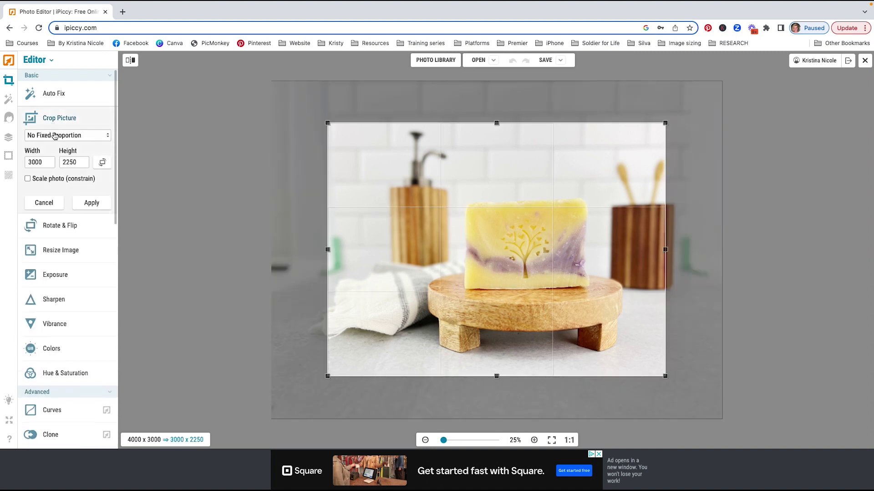
{"action": "left_click", "coordinate": [54, 136]}
{"action": "left_click", "coordinate": [55, 150]}
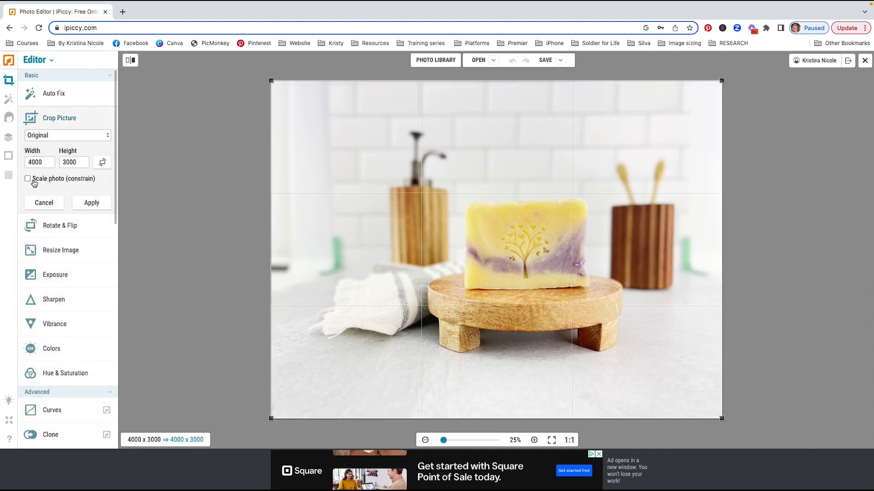
{"action": "left_click", "coordinate": [28, 178]}
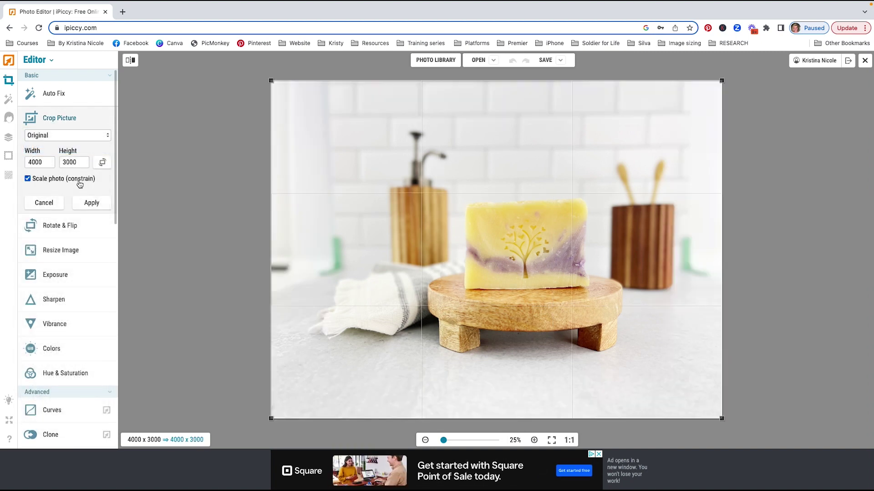
- Frame the crop box tightly around the soap bar and apply the crop
{"action": "left_click_drag", "start_coordinate": [272, 81], "coordinate": [437, 186]}
{"action": "left_click_drag", "start_coordinate": [579, 273], "coordinate": [538, 224]}
{"action": "left_click_drag", "start_coordinate": [392, 150], "coordinate": [366, 128]}
{"action": "left_click_drag", "start_coordinate": [676, 133], "coordinate": [683, 126]}
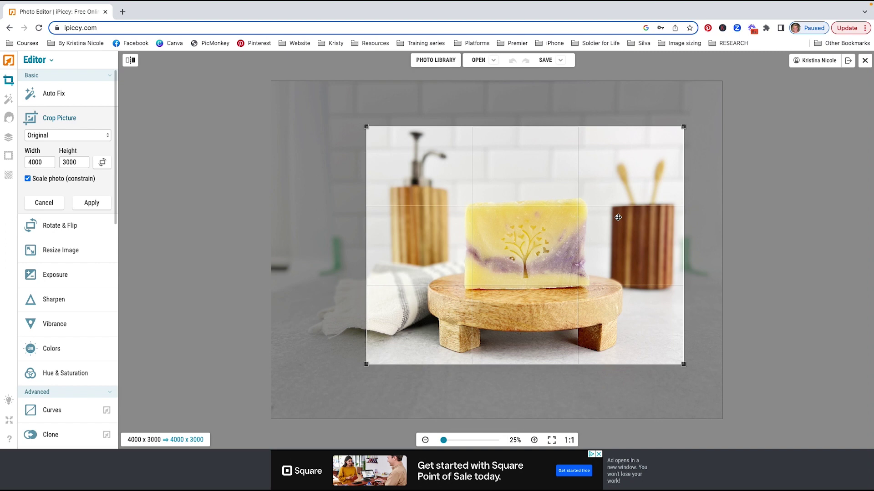
{"action": "left_click_drag", "start_coordinate": [683, 127], "coordinate": [680, 128]}
{"action": "left_click", "coordinate": [571, 194]}
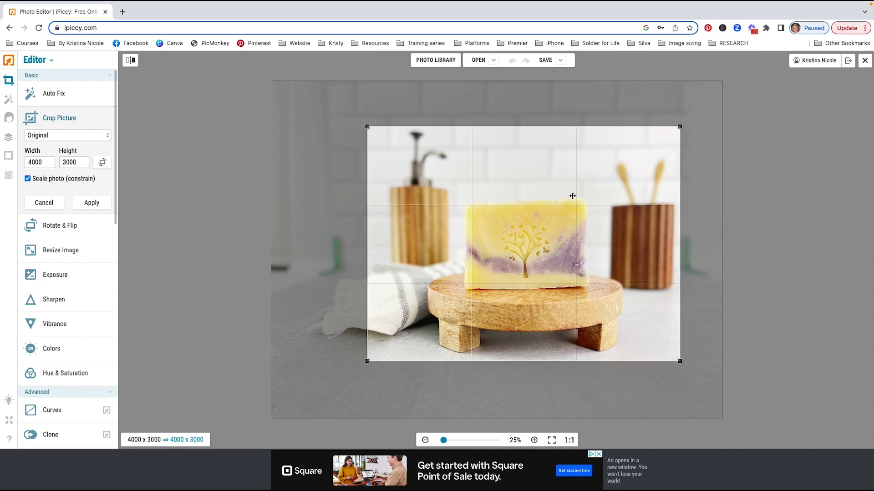
{"action": "left_click", "coordinate": [91, 203]}
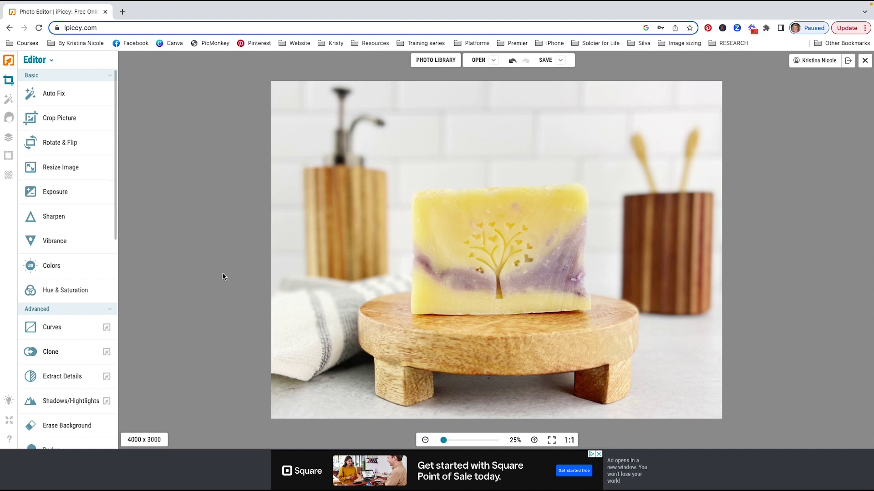
- In Resize Image, try width 2667, then restore the width to 4000
{"action": "left_click", "coordinate": [59, 166]}
{"action": "left_click", "coordinate": [55, 170]}
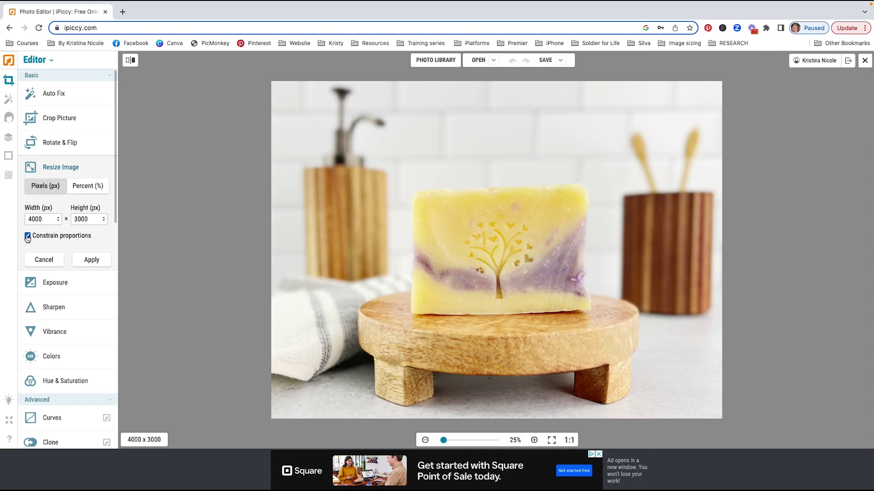
{"action": "left_click", "coordinate": [46, 221]}
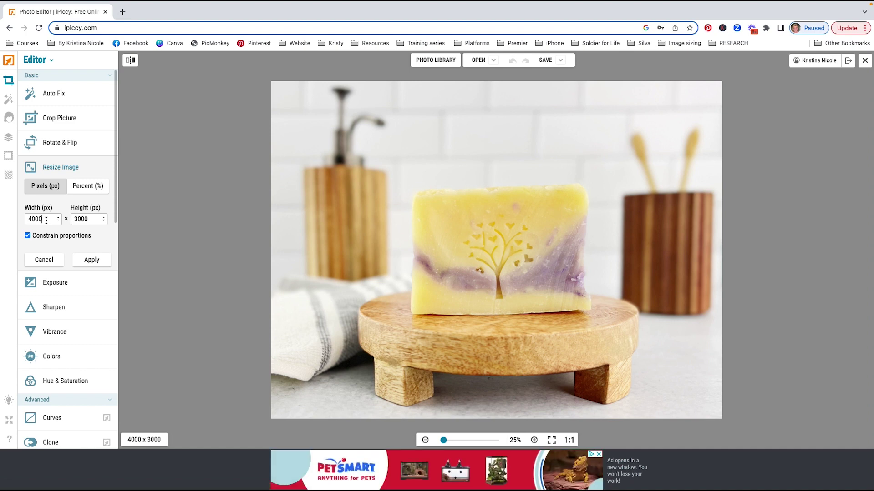
{"action": "left_click", "coordinate": [46, 221]}
{"action": "left_click_drag", "start_coordinate": [45, 220], "coordinate": [10, 220]}
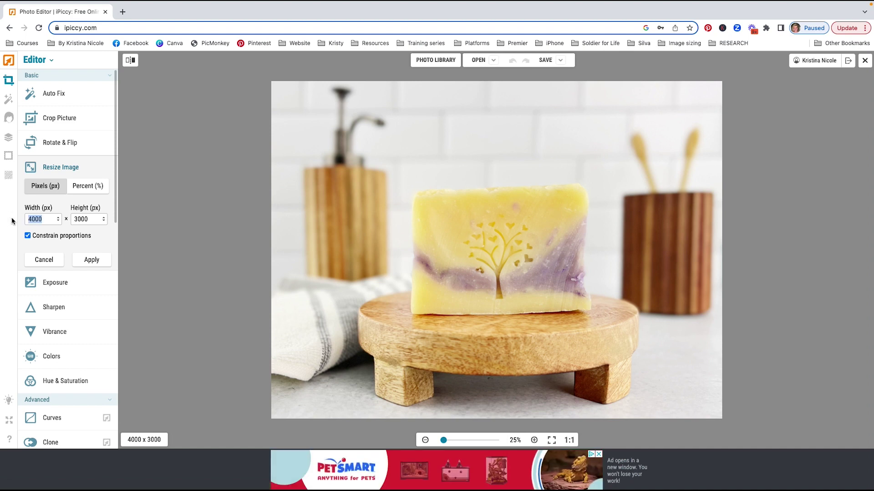
{"action": "type", "text": "2667"}
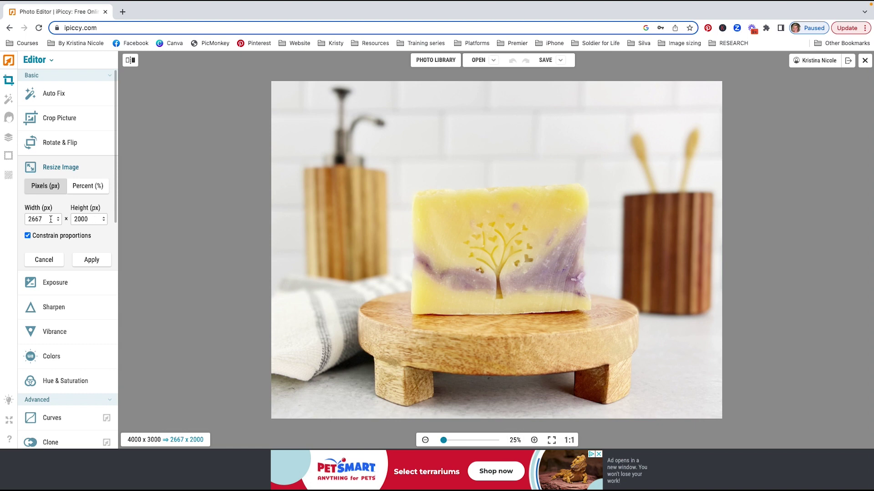
{"action": "key", "text": "BackSpace"}
{"action": "key", "text": "BackSpace"}
{"action": "key", "text": "BackSpace"}
{"action": "key", "text": "BackSpace"}
{"action": "type", "text": "4000"}
- Set the height to 2000 so the width becomes 2667, and apply the resize
{"action": "left_click", "coordinate": [91, 220]}
{"action": "left_click_drag", "start_coordinate": [91, 220], "coordinate": [65, 221]}
{"action": "type", "text": "2000"}
{"action": "left_click", "coordinate": [92, 259]}
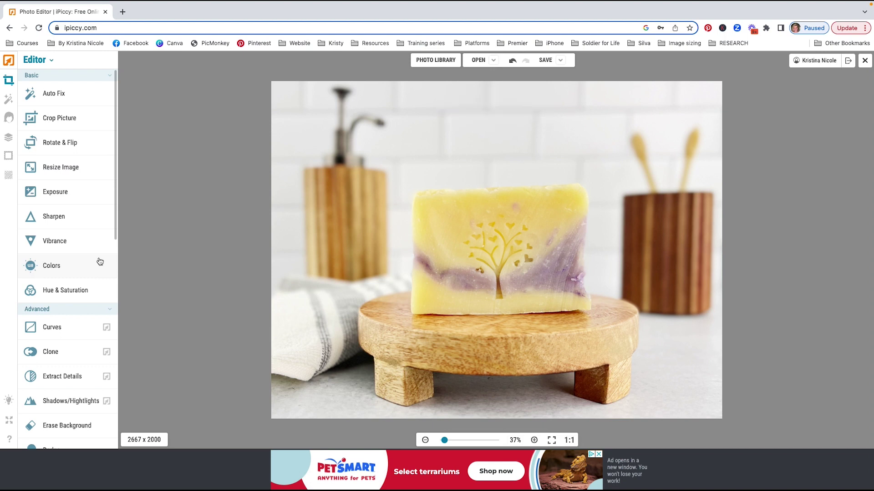
- Undo the edits to return to the original uncropped 4000 x 3000 photo
{"action": "key", "text": "ctrl+z"}
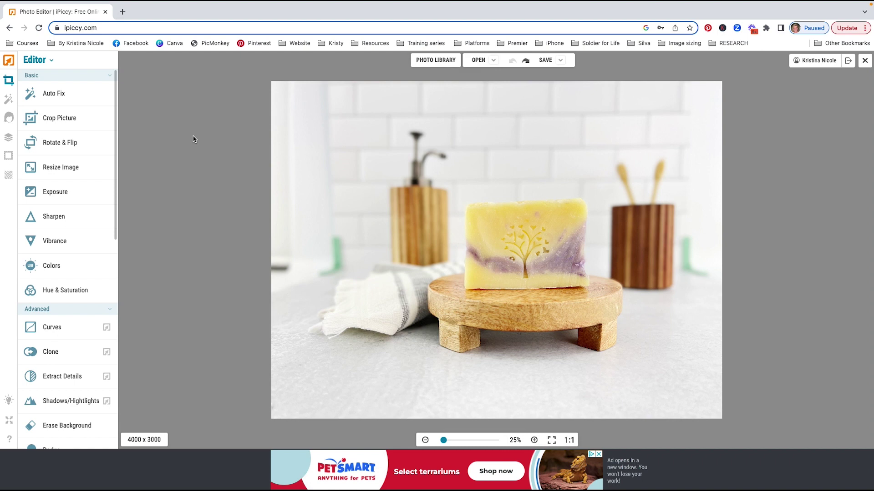
- Reopen Crop Picture, keep No Fixed Proportion, and switch Scale photo (constrain) on
{"action": "left_click", "coordinate": [58, 118]}
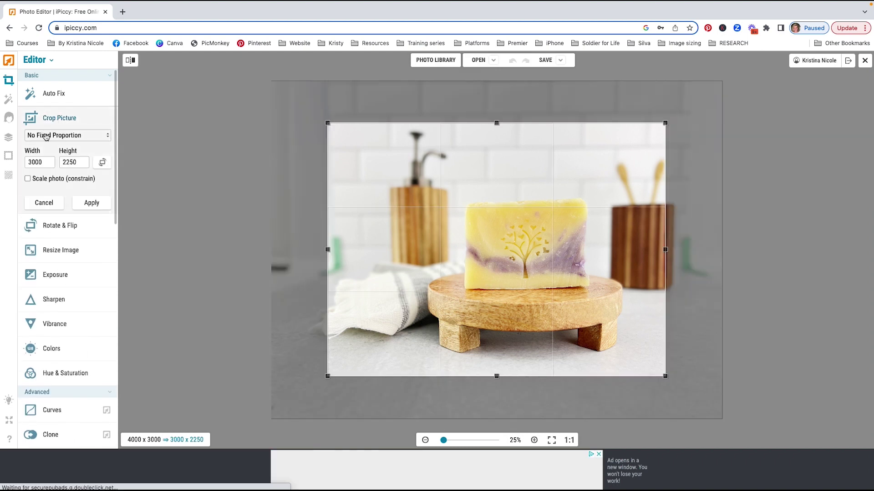
{"action": "left_click", "coordinate": [45, 136]}
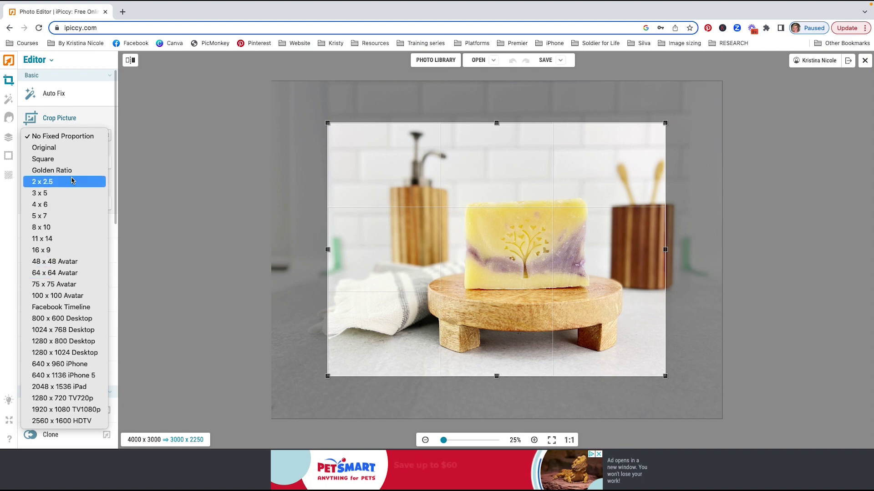
{"action": "left_click", "coordinate": [63, 120]}
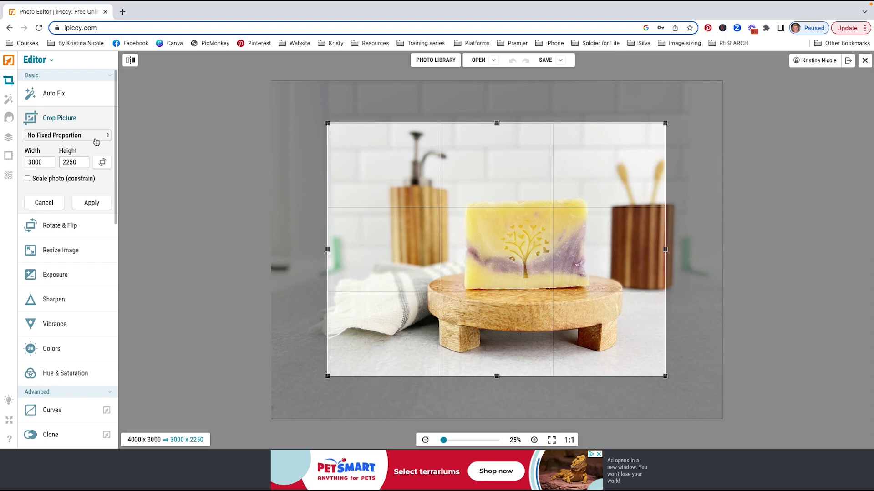
{"action": "left_click", "coordinate": [96, 142]}
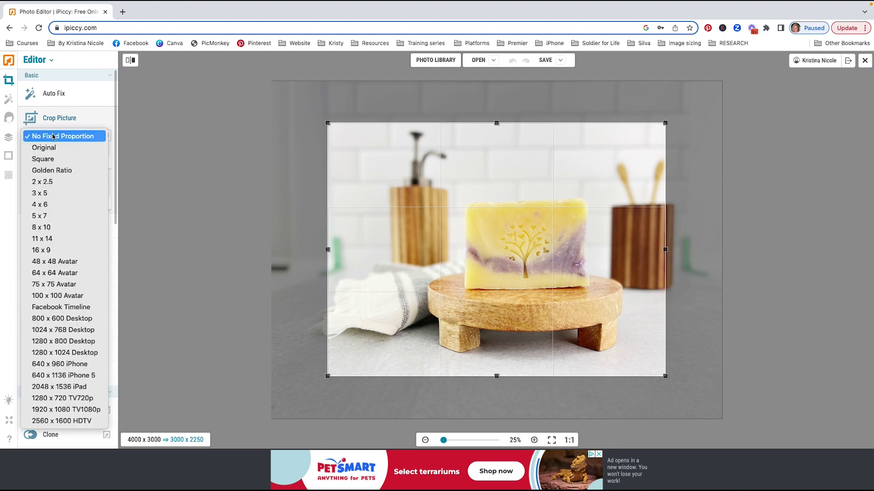
{"action": "left_click", "coordinate": [67, 137]}
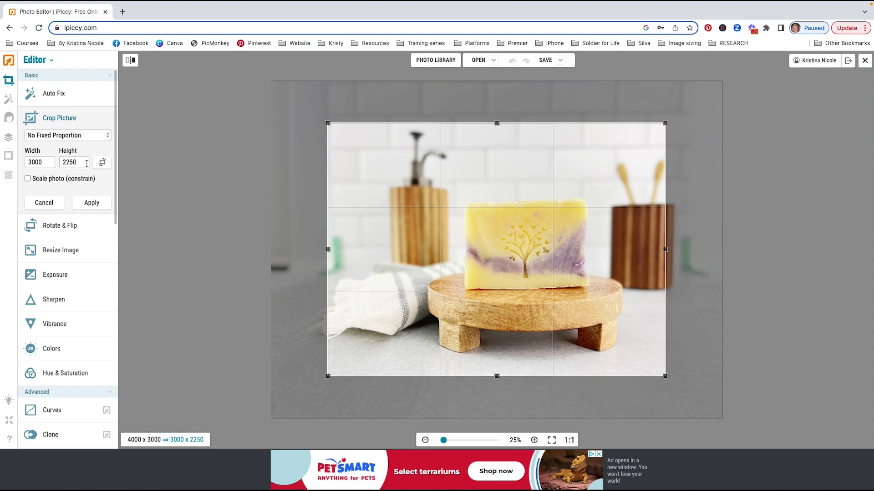
{"action": "left_click", "coordinate": [28, 180]}
- Enter crop height 2000 and width 2500, then drag the crop box over the soap
{"action": "left_click_drag", "start_coordinate": [80, 162], "coordinate": [55, 163]}
{"action": "type", "text": "2"}
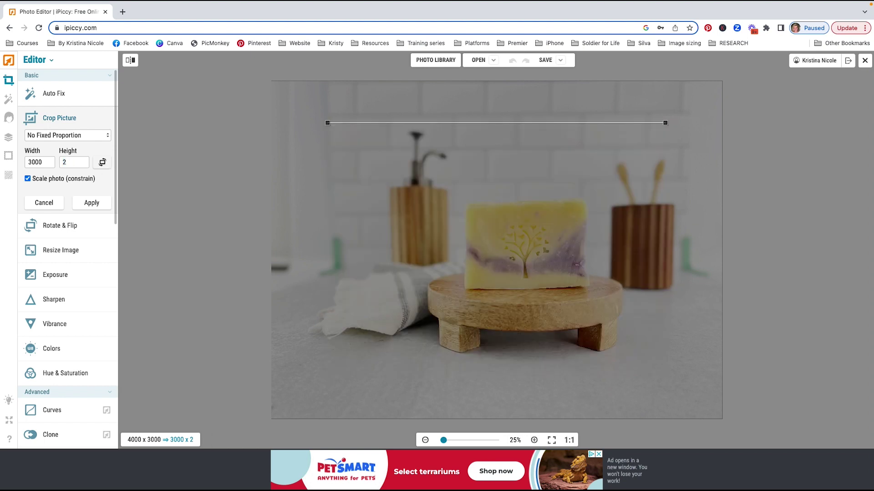
{"action": "type", "text": "00"}
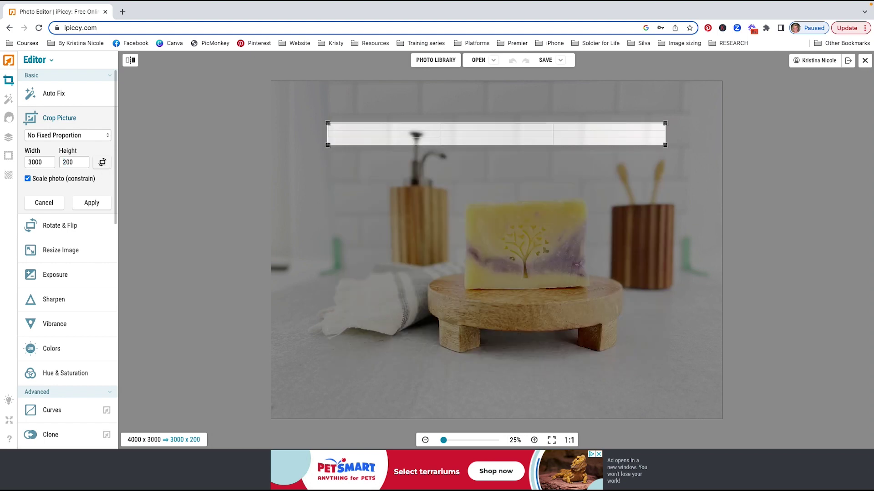
{"action": "type", "text": "0"}
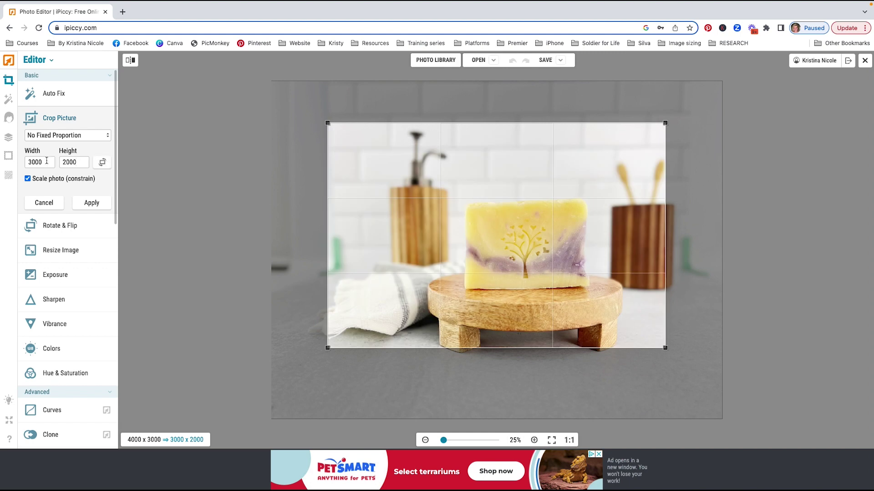
{"action": "left_click_drag", "start_coordinate": [50, 162], "coordinate": [17, 162]}
{"action": "type", "text": "2500"}
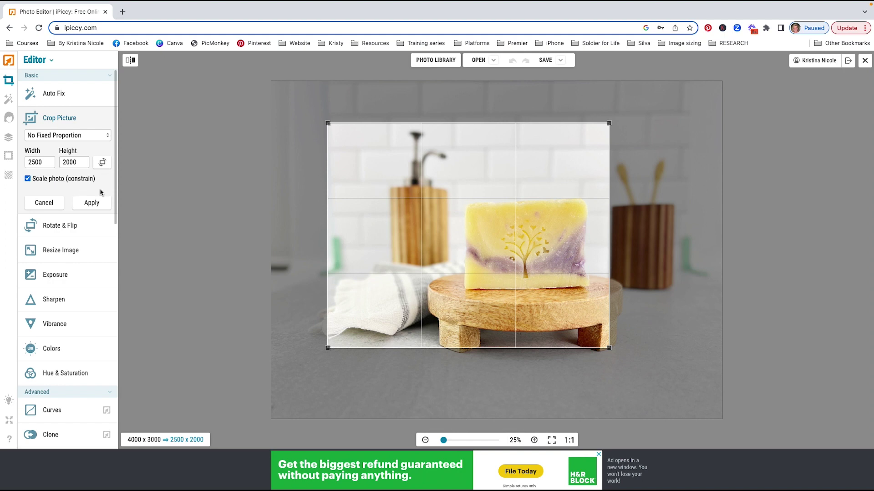
{"action": "left_click_drag", "start_coordinate": [327, 123], "coordinate": [293, 94]}
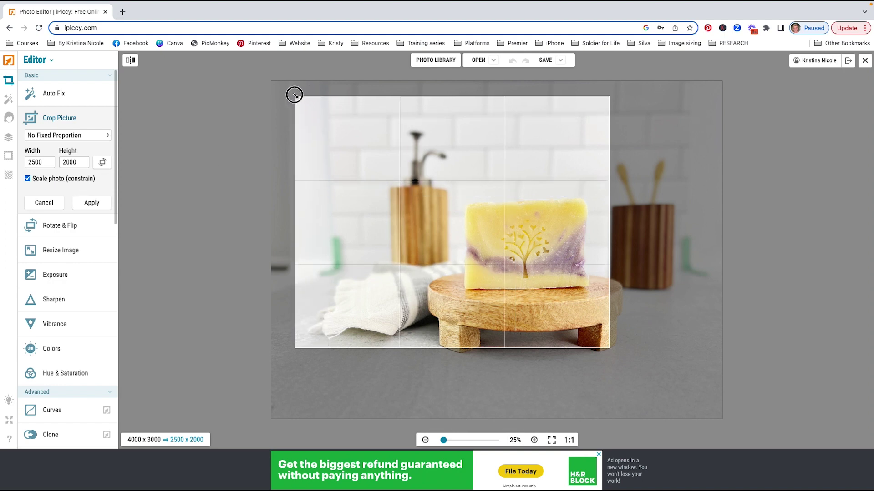
- Position the 2500 x 2000 crop box around the soap bar and apply the crop
{"action": "left_click_drag", "start_coordinate": [543, 280], "coordinate": [616, 308]}
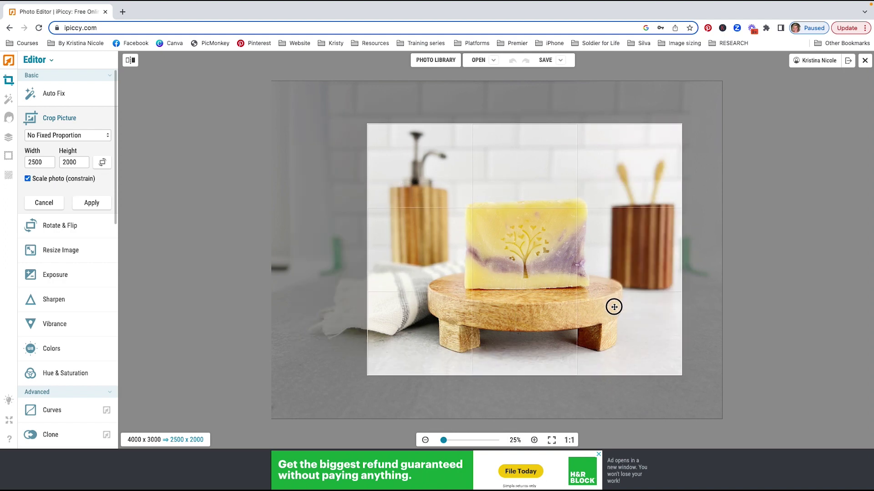
{"action": "mouse_move", "coordinate": [367, 126]}
{"action": "left_mouse_down"}
{"action": "mouse_move", "coordinate": [361, 117]}
{"action": "mouse_move", "coordinate": [372, 120]}
{"action": "left_mouse_up"}
{"action": "left_click_drag", "start_coordinate": [512, 235], "coordinate": [510, 236]}
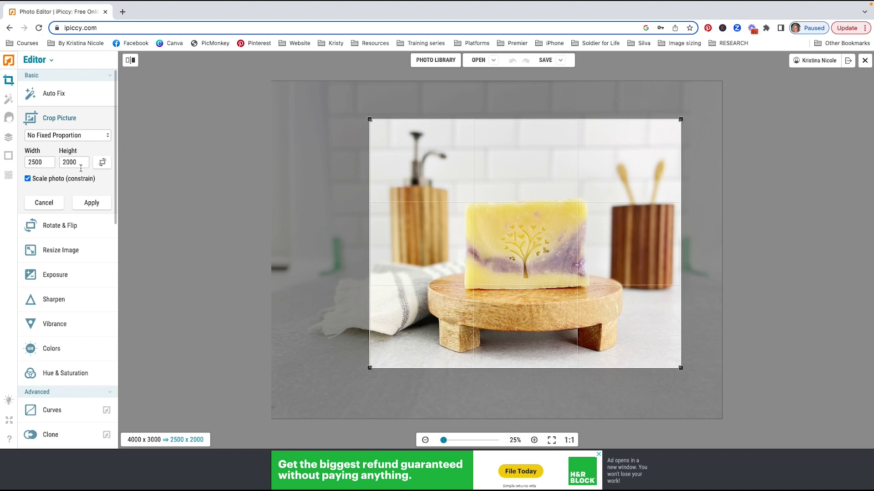
{"action": "left_click", "coordinate": [92, 202]}
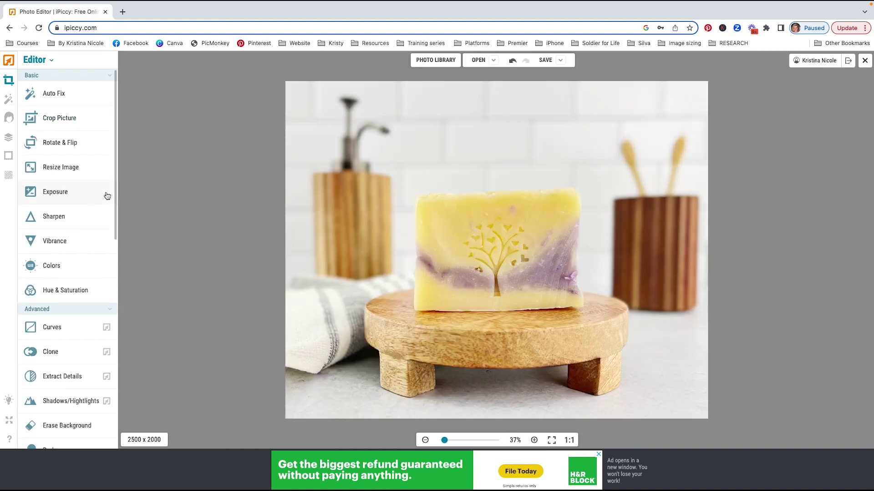
- Apply Resize Image at 2500 x 2000 with Constrain proportions kept
{"action": "left_click", "coordinate": [66, 169]}
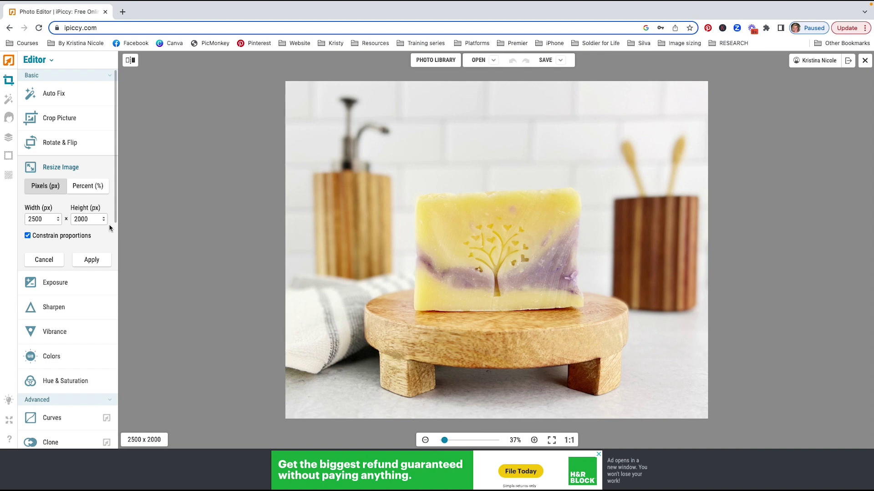
{"action": "left_click", "coordinate": [91, 260]}
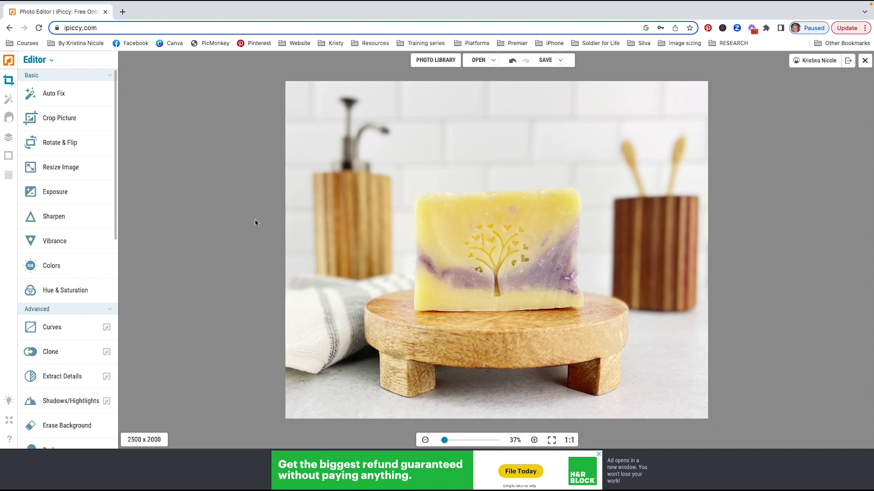
- In the Save dialog, compare Highest and Good sizes, then choose .jpg Great quality (493.91 Kb)
{"action": "left_click", "coordinate": [544, 62]}
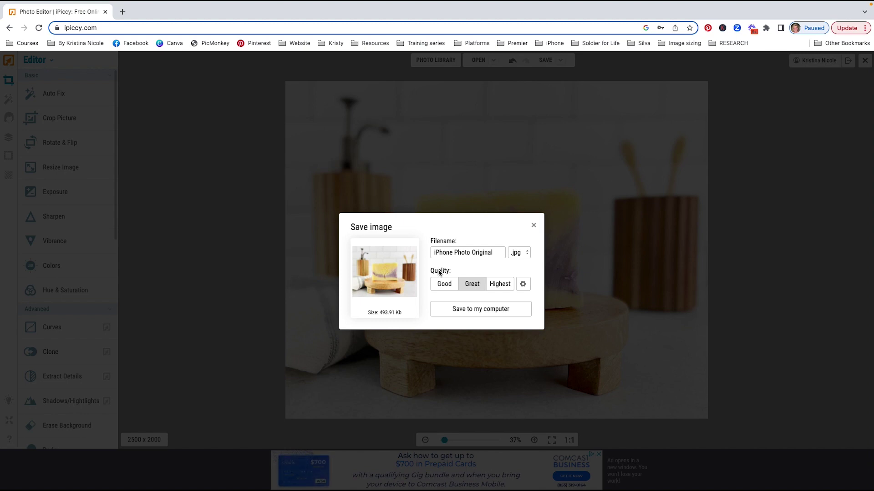
{"action": "left_click", "coordinate": [501, 285]}
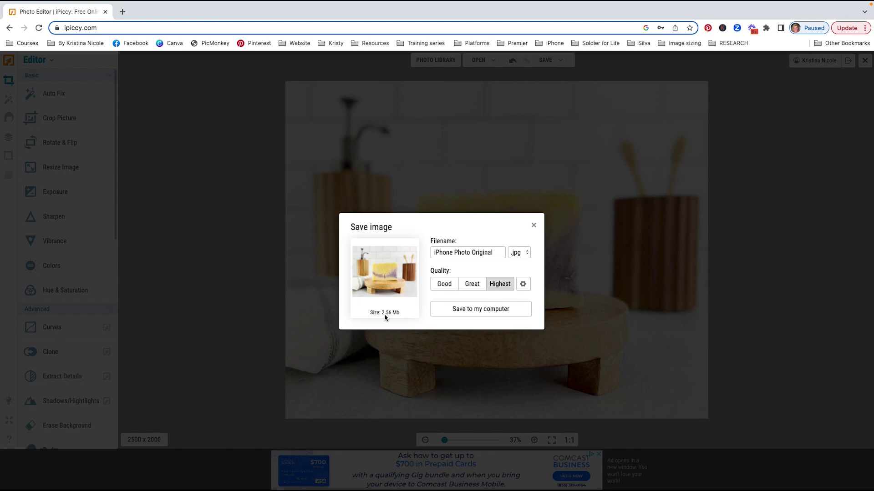
{"action": "left_click", "coordinate": [473, 285]}
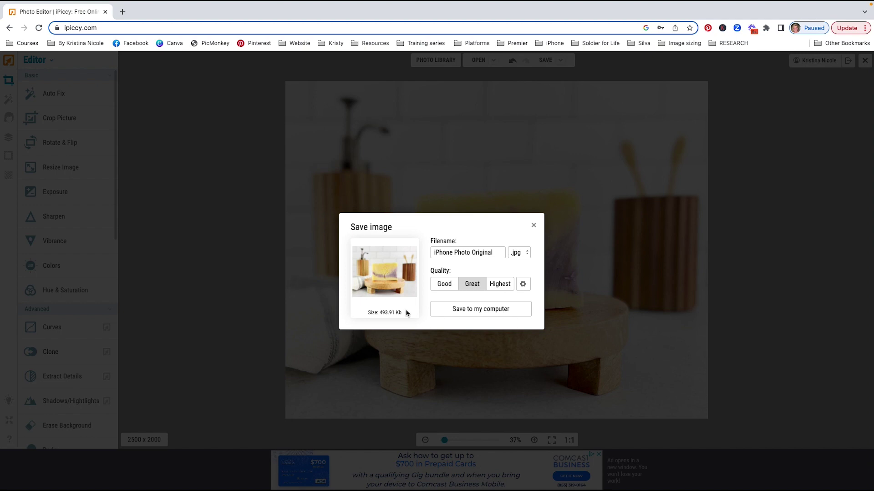
{"action": "left_click", "coordinate": [444, 284]}
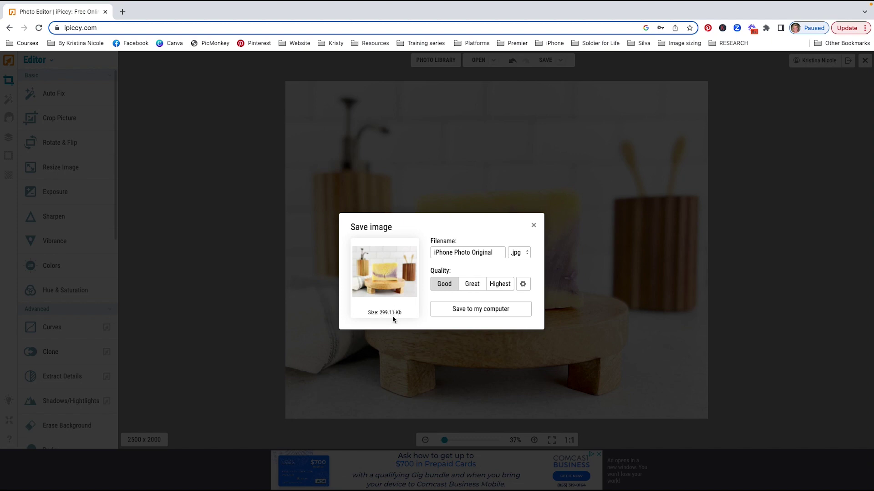
{"action": "left_click", "coordinate": [472, 285]}
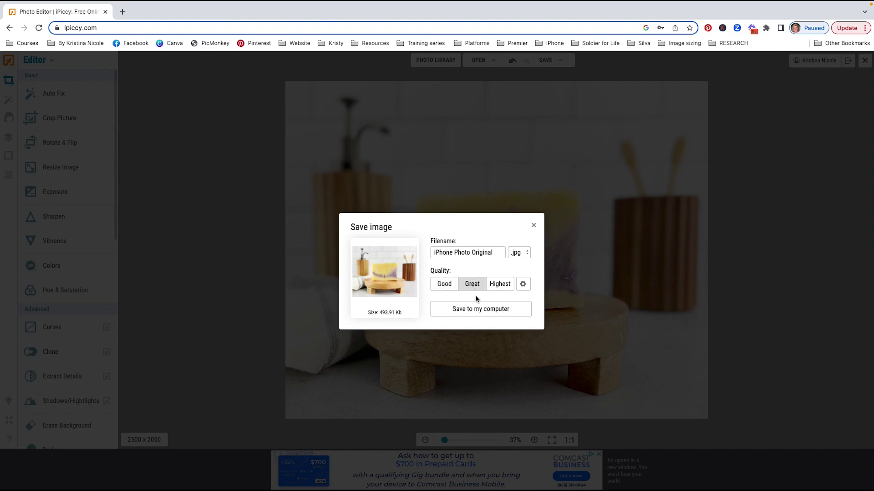
- Save the 2500×2000 cropped soap photo to the computer as 'iPhone Photo Original.jpg' at Great quality
{"action": "left_click", "coordinate": [480, 310]}
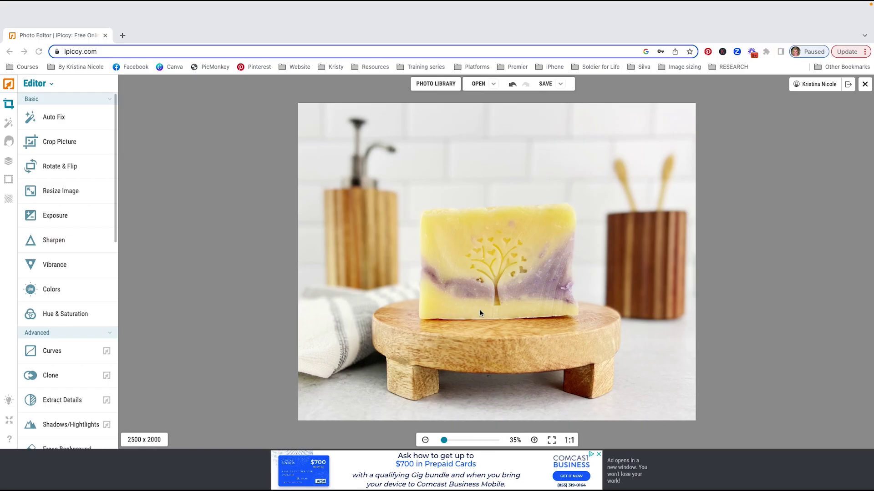